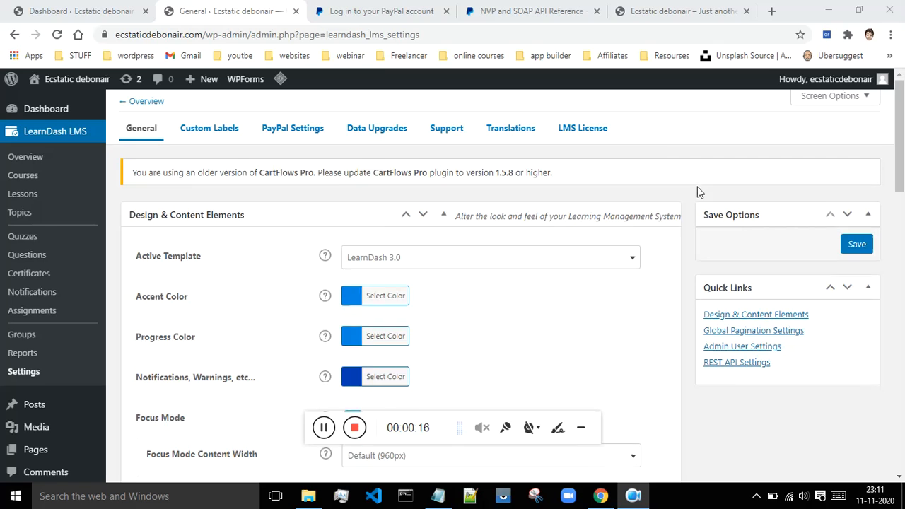
# - View the available Active Template options in the Design & Content Elements settings, keeping LearnDash 3.0
pyautogui.scroll(-1, 698, 191)
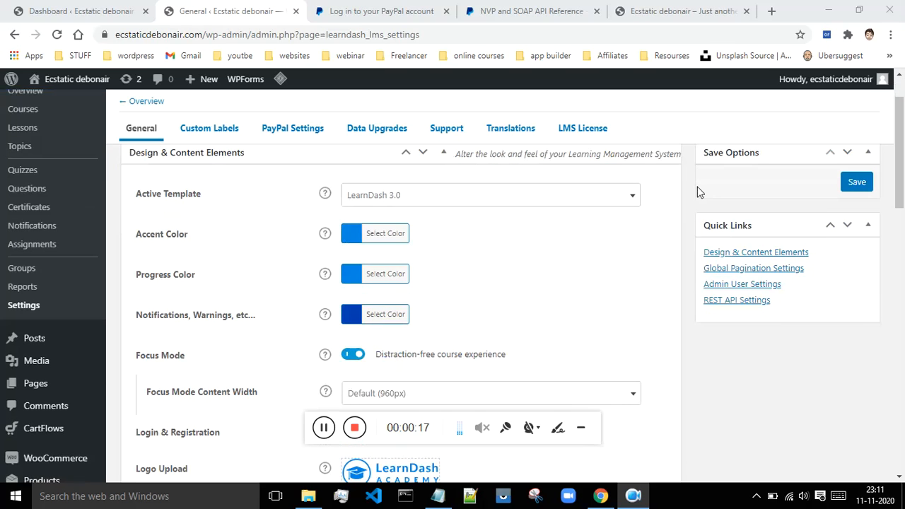
pyautogui.click(447, 198)
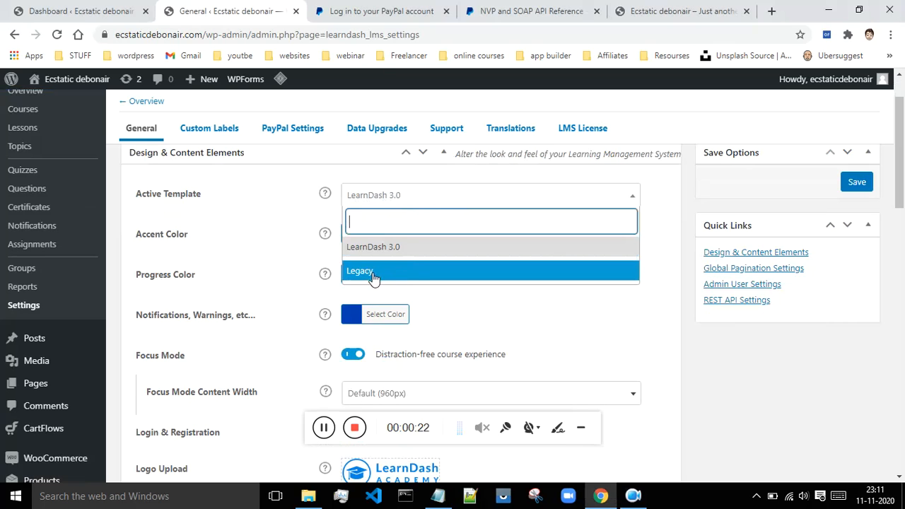
pyautogui.click(653, 225)
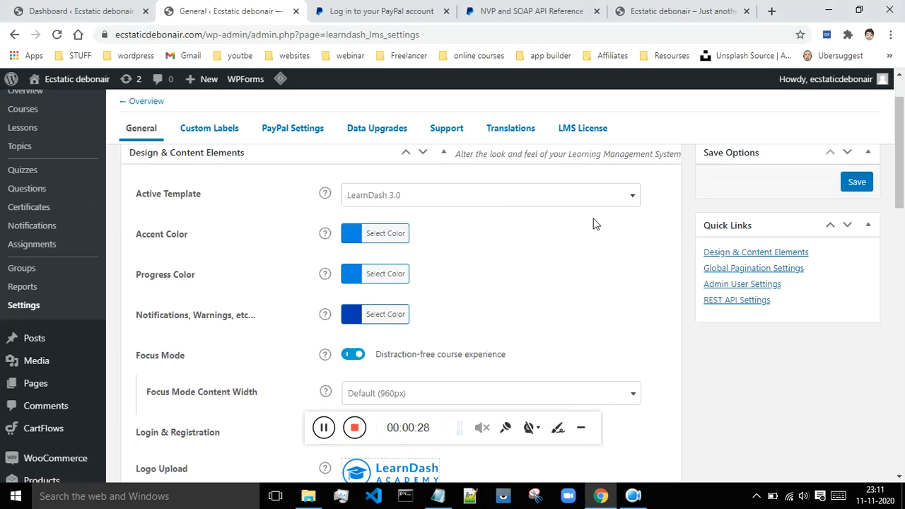
pyautogui.scroll(-1, 623, 224)
pyautogui.scroll(2, 623, 225)
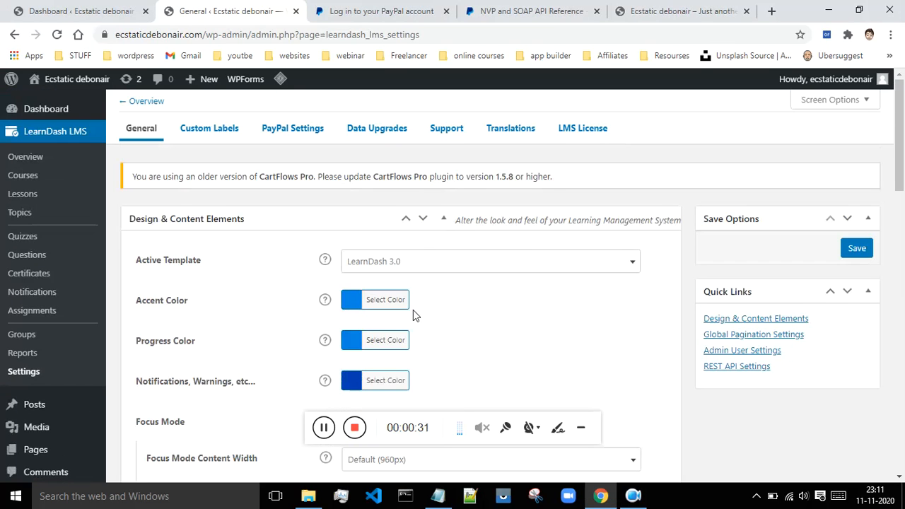
# - Show the help description for the Accent Color setting
pyautogui.scroll(-1, 626, 267)
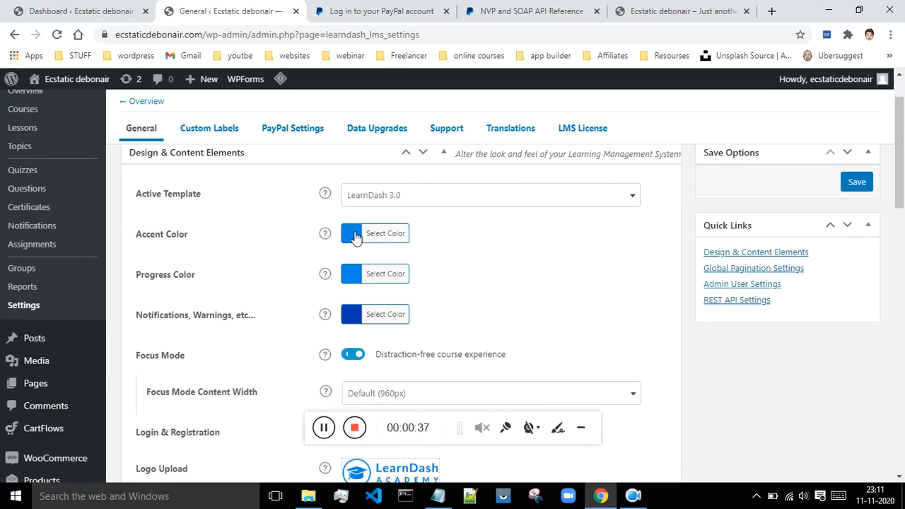
pyautogui.click(325, 235)
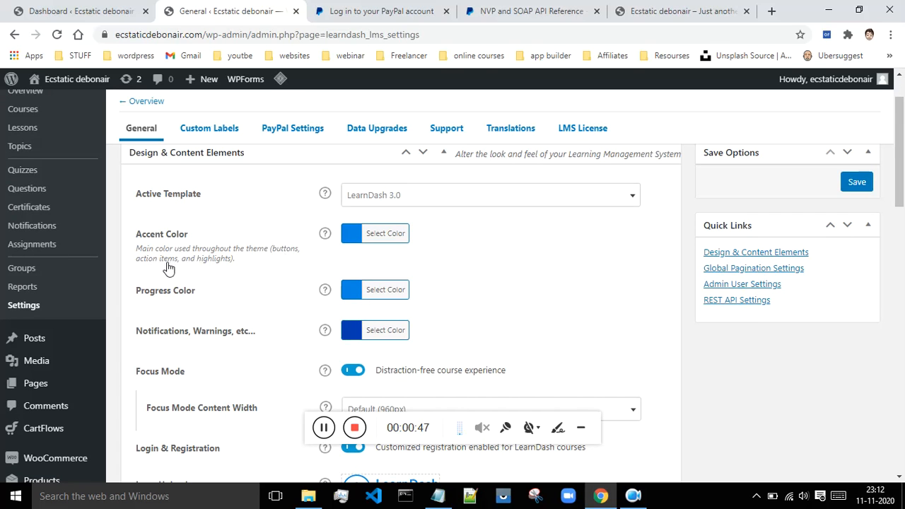
pyautogui.scroll(-1, 251, 266)
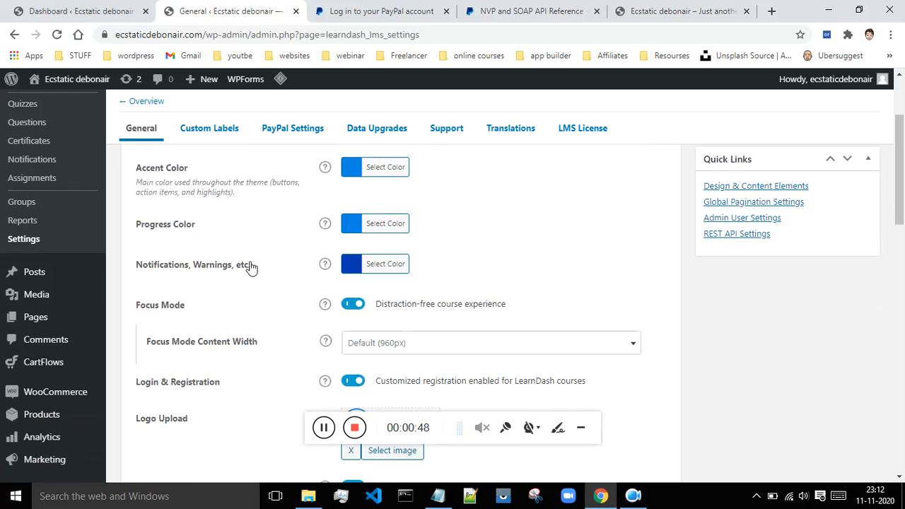
# - Place the site homepage tab beside the LearnDash settings tab and examine the progress bars on the course cards
pyautogui.click(652, 11)
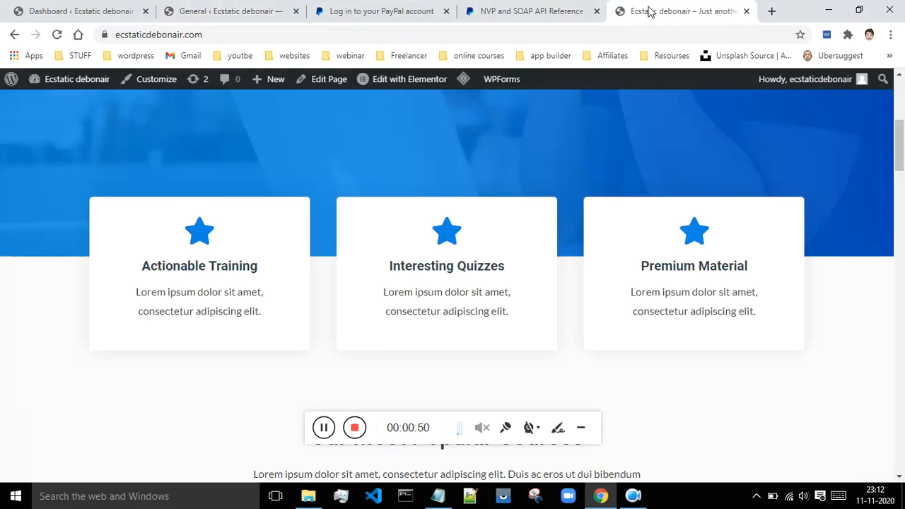
pyautogui.moveTo(652, 10); pyautogui.dragTo(386, 10)
pyautogui.scroll(-5, 570, 150)
pyautogui.scroll(-3, 571, 147)
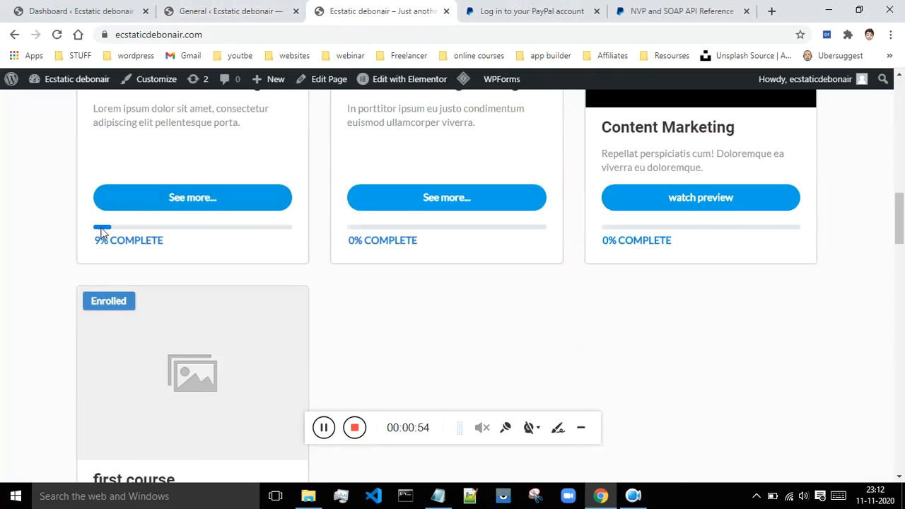
# - Return to the LearnDash general settings and show the help description for the Notifications, Warnings color
pyautogui.click(212, 11)
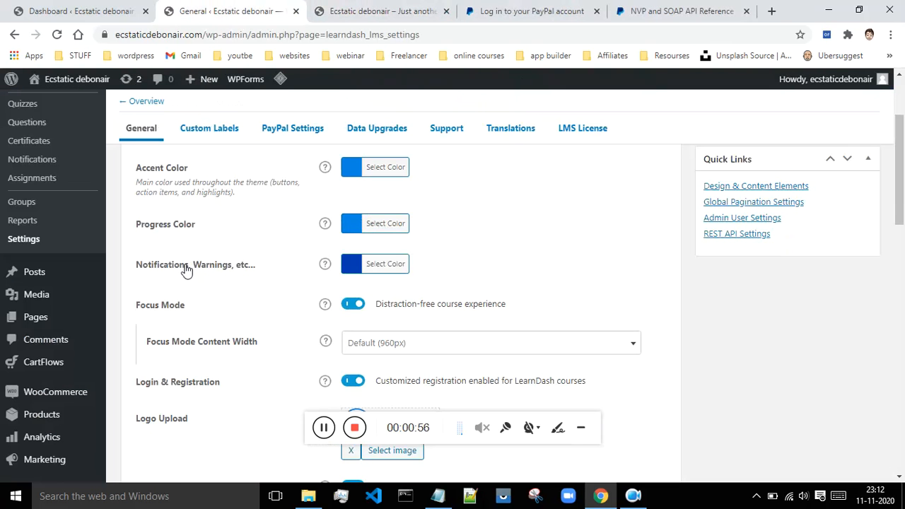
pyautogui.click(327, 265)
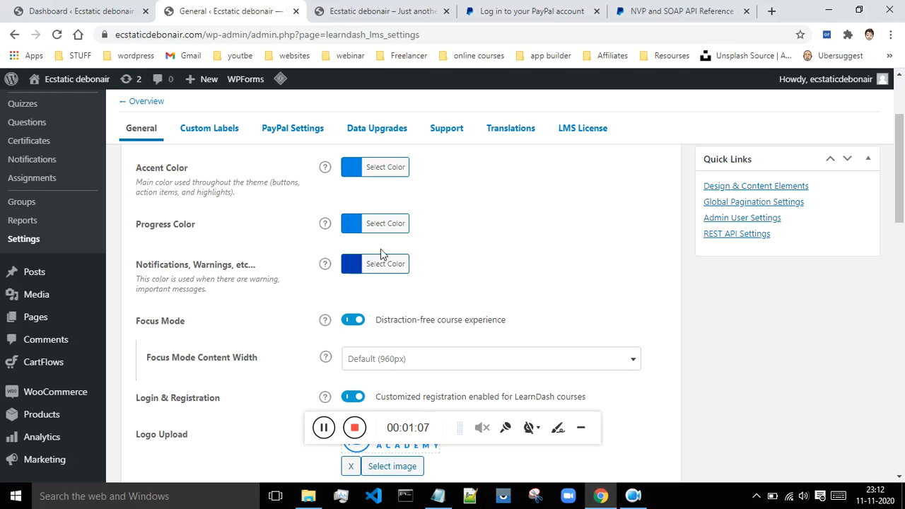
pyautogui.scroll(-1, 436, 276)
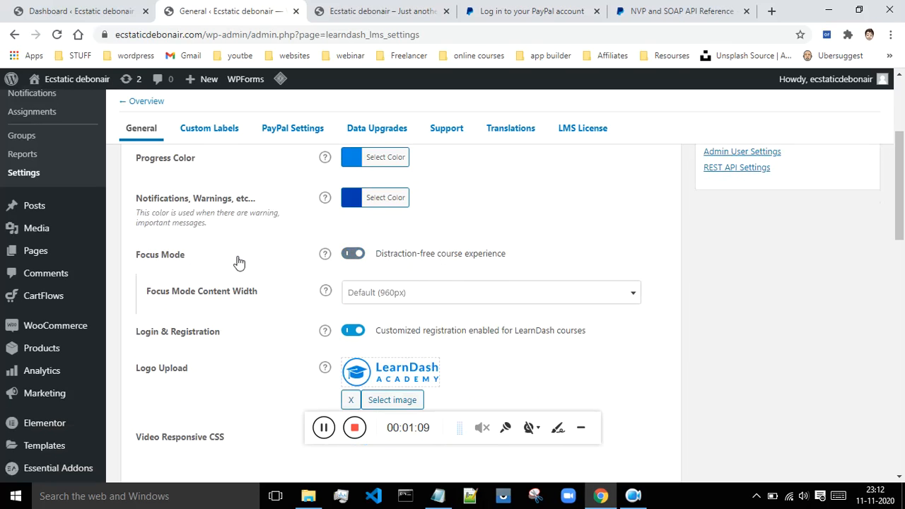
# - Locate the Logo Upload setting and check the logo in the live homepage's header
pyautogui.scroll(-1, 399, 279)
pyautogui.scroll(-1, 407, 278)
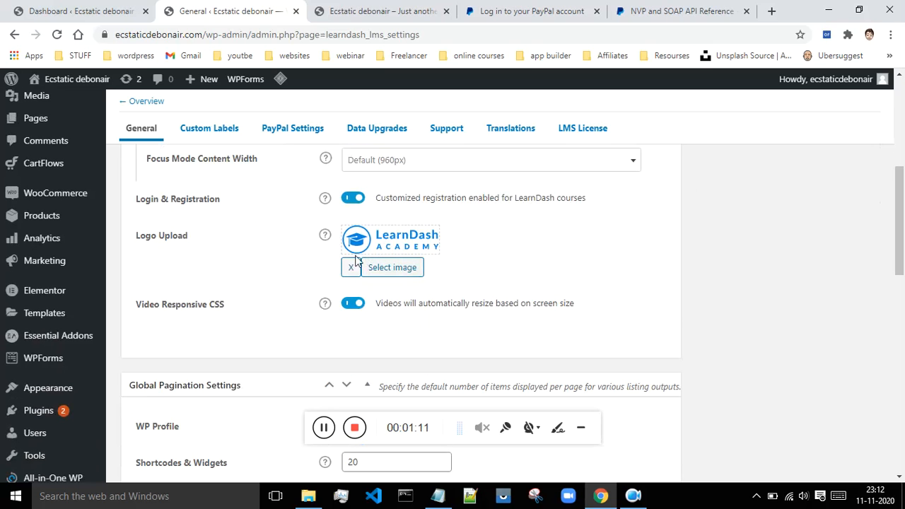
pyautogui.click(384, 11)
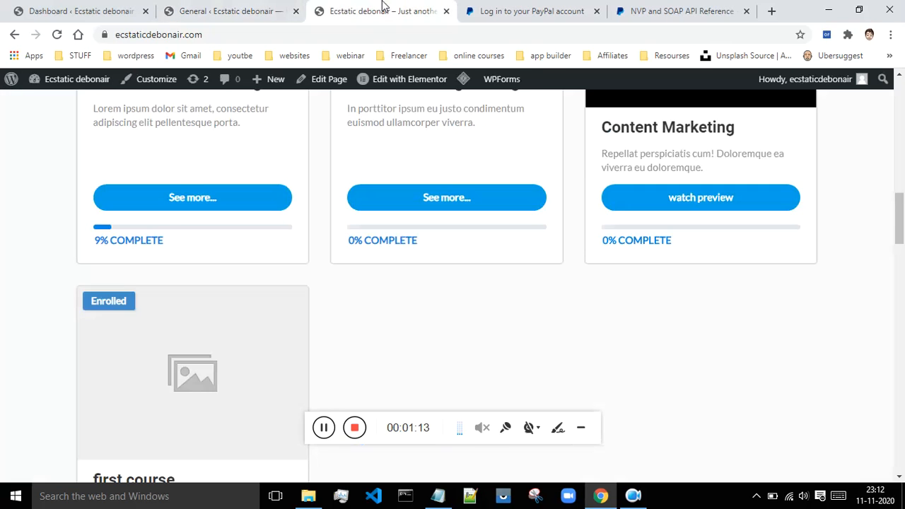
pyautogui.scroll(10, 438, 127)
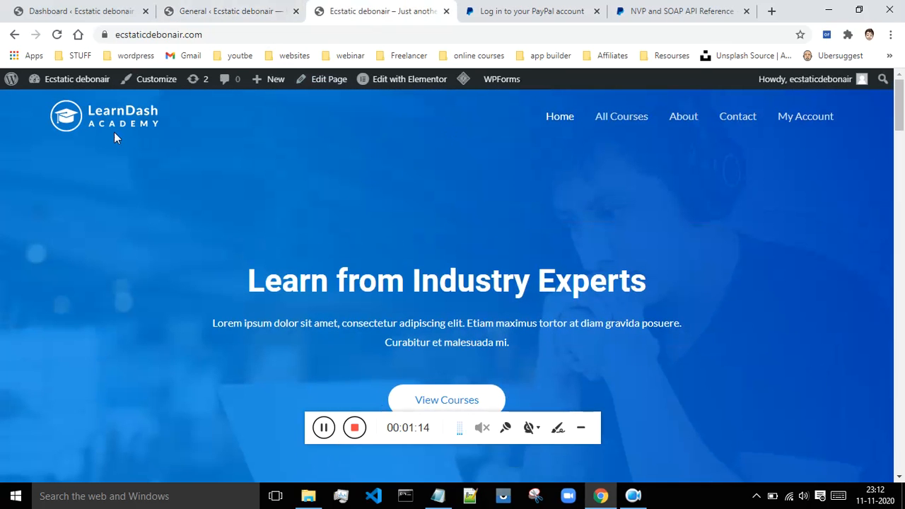
pyautogui.click(244, 7)
# - Explore the media library and file upload choices for the logo image, and close the picker without choosing a file
pyautogui.click(390, 266)
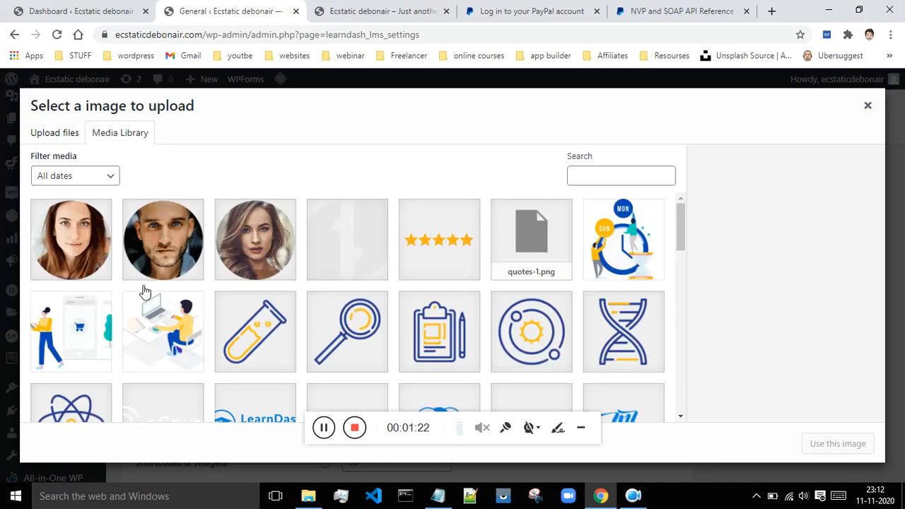
pyautogui.scroll(-5, 479, 260)
pyautogui.scroll(5, 479, 261)
pyautogui.click(54, 132)
pyautogui.click(442, 308)
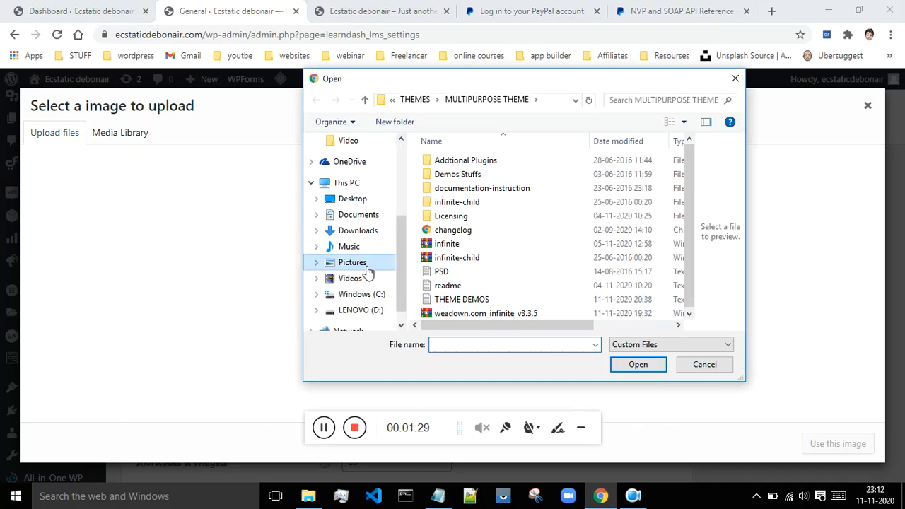
pyautogui.click(357, 263)
pyautogui.click(696, 365)
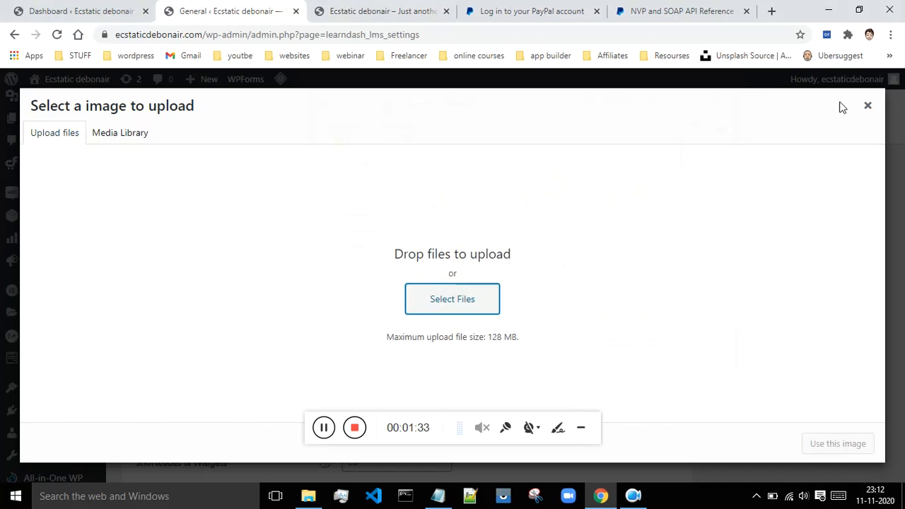
pyautogui.click(868, 105)
# - Compare the homepage header logo with the image in the Logo Upload setting
pyautogui.click(367, 11)
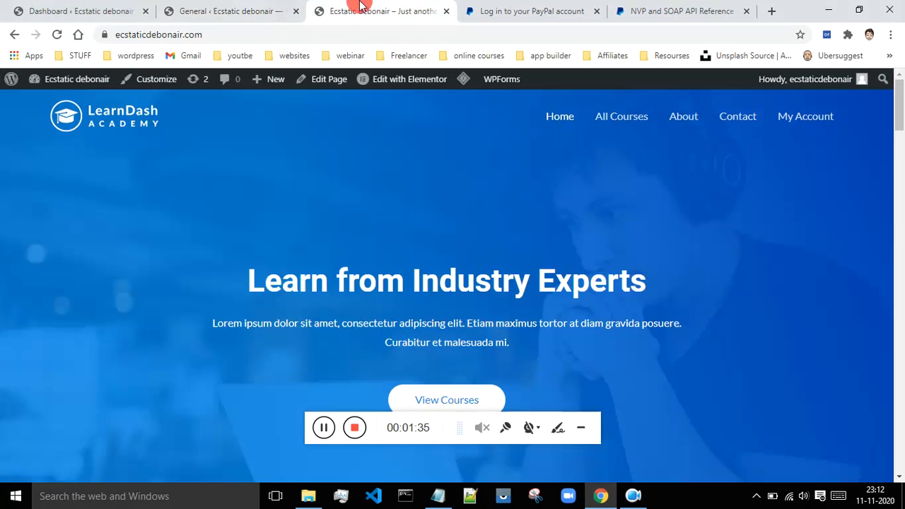
pyautogui.click(233, 9)
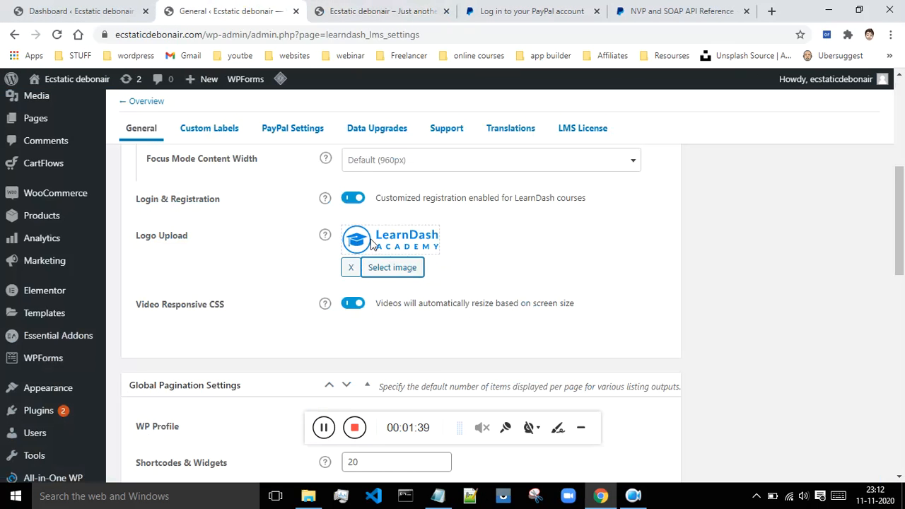
pyautogui.scroll(-1, 442, 254)
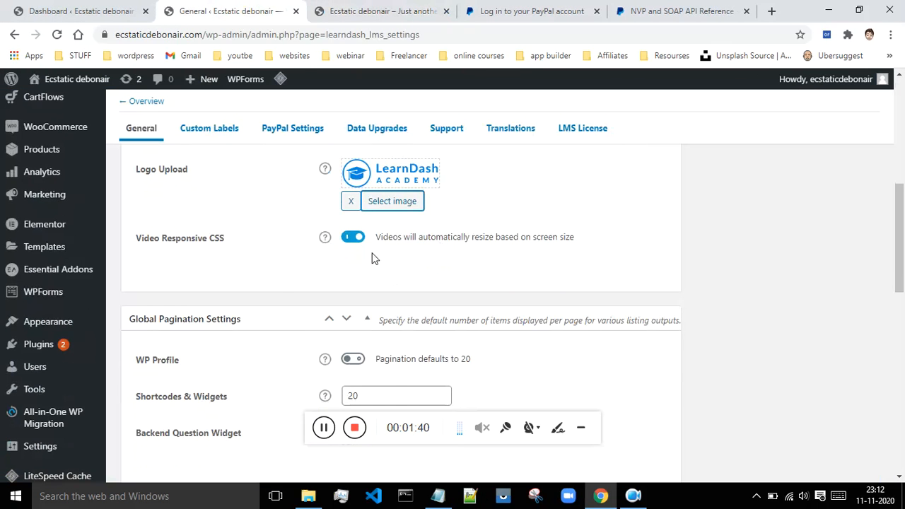
# - Shrink the browser window to examine how the homepage's Content Marketing video resizes, and maximize the window again
pyautogui.click(380, 11)
pyautogui.scroll(-10, 748, 335)
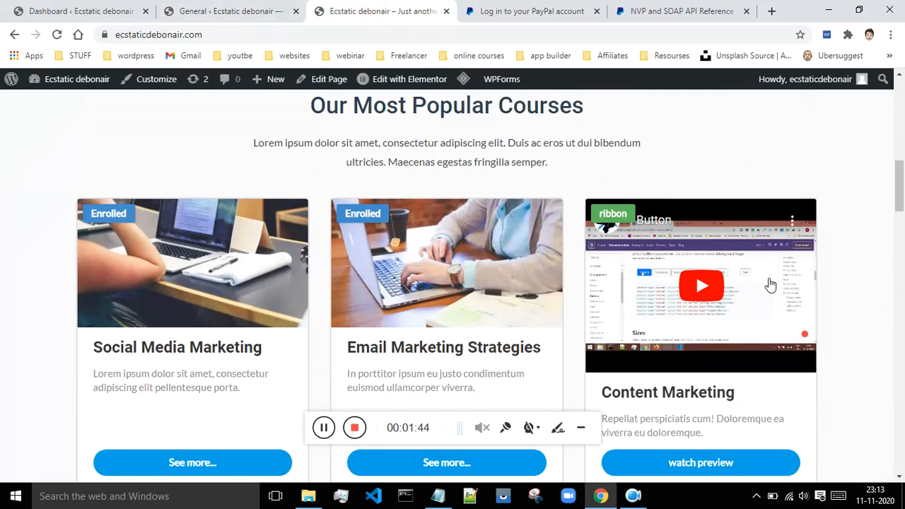
pyautogui.click(859, 10)
pyautogui.scroll(-8, 605, 195)
pyautogui.scroll(-4, 551, 216)
pyautogui.scroll(2, 550, 218)
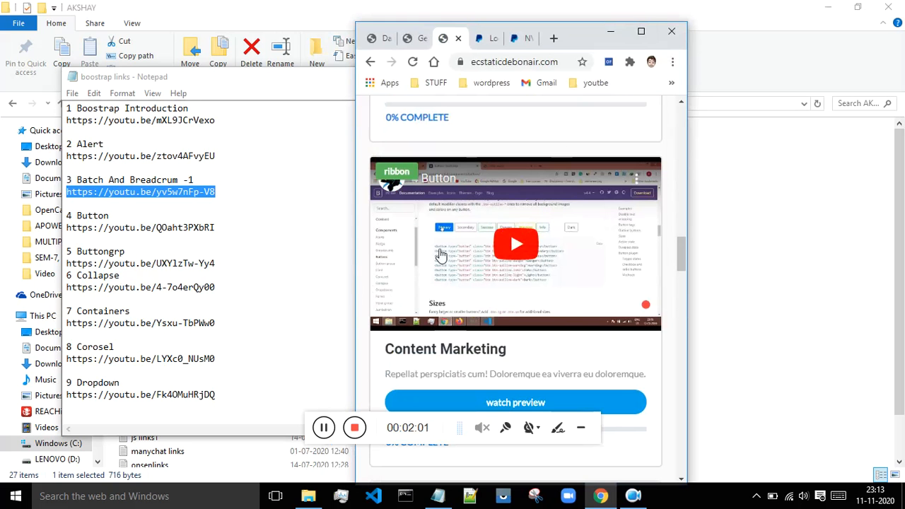
pyautogui.click(641, 31)
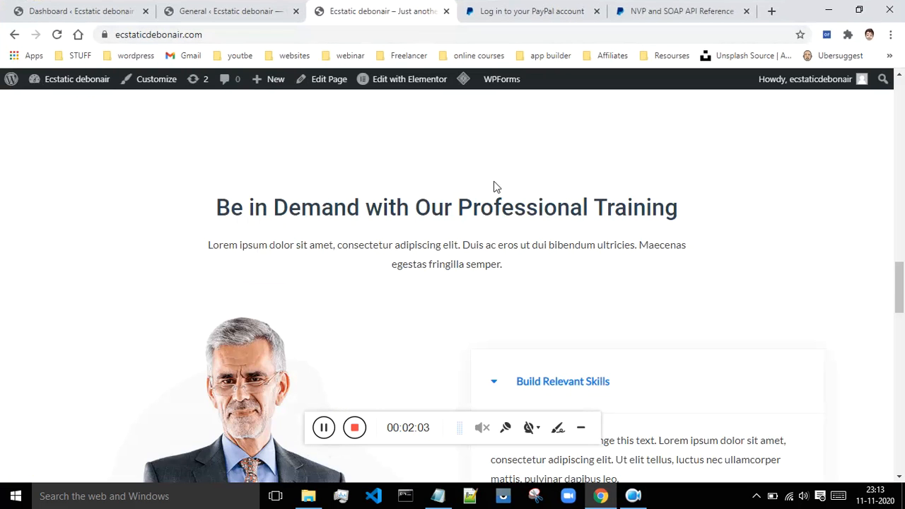
# - Return to the LearnDash general settings and review the remaining sections, from Global Pagination Settings down to the endpoint slugs
pyautogui.click(306, 10)
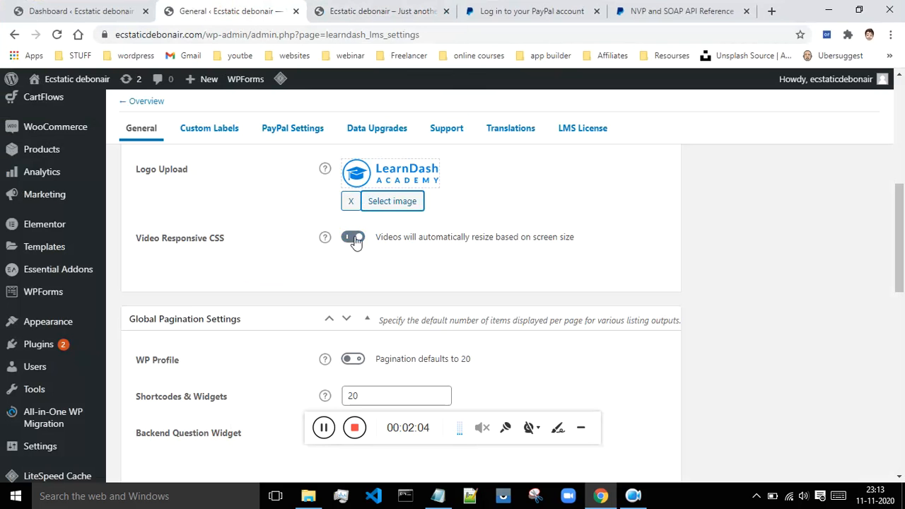
pyautogui.scroll(-2, 425, 241)
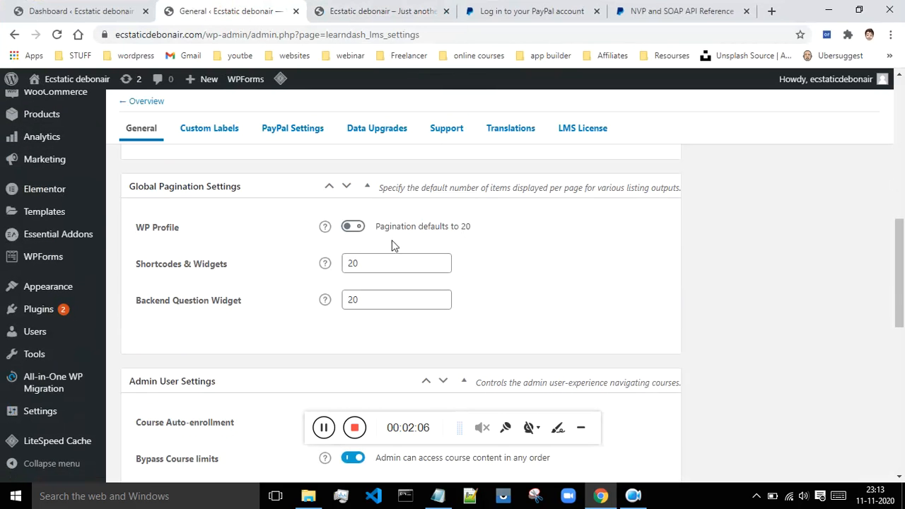
pyautogui.scroll(-10, 396, 304)
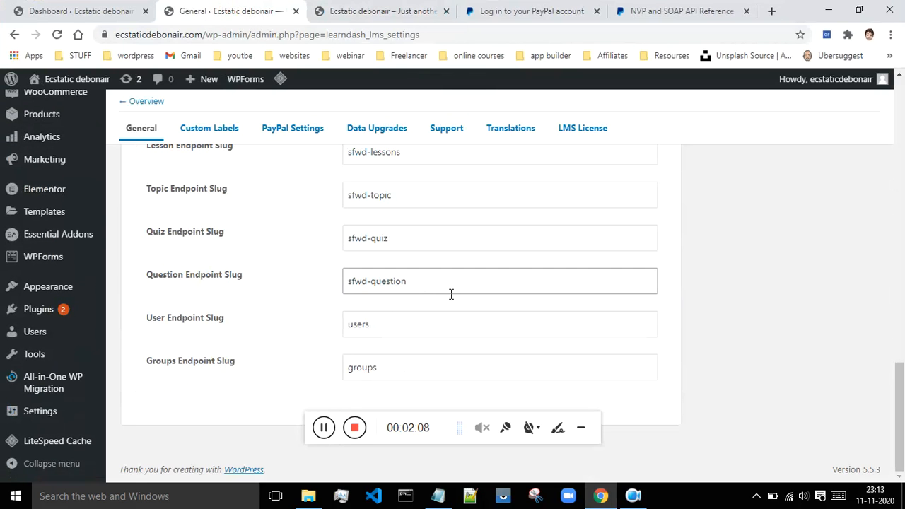
pyautogui.scroll(15, 295, 293)
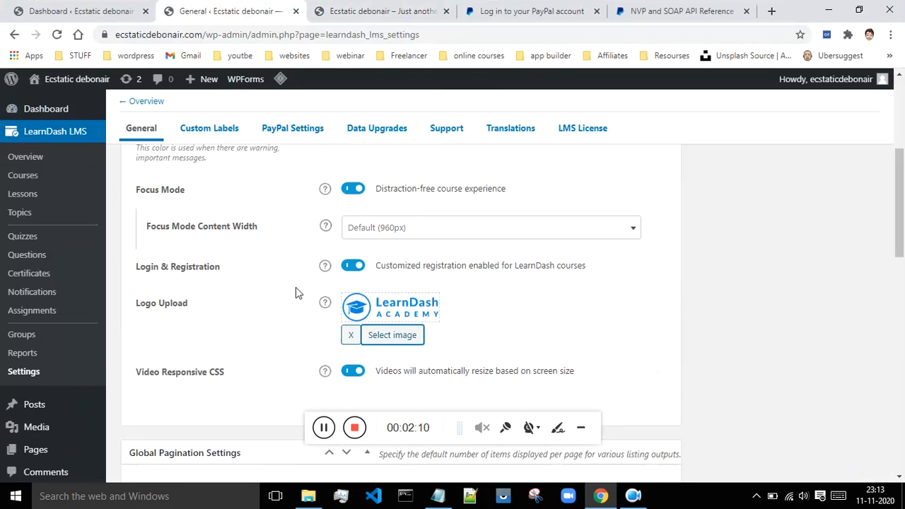
pyautogui.scroll(4, 296, 287)
# - Open the Custom Labels settings, show the help description for the Course label, and look over the other label fields
pyautogui.click(200, 133)
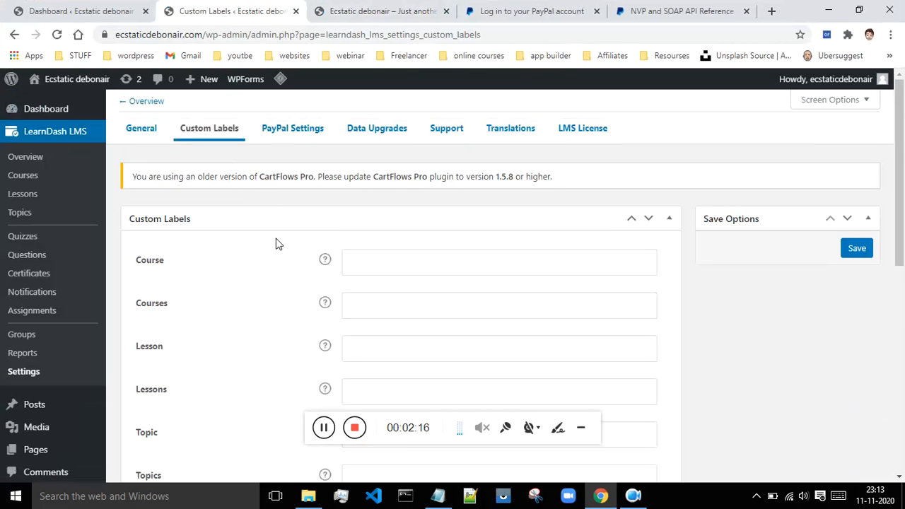
pyautogui.click(164, 262)
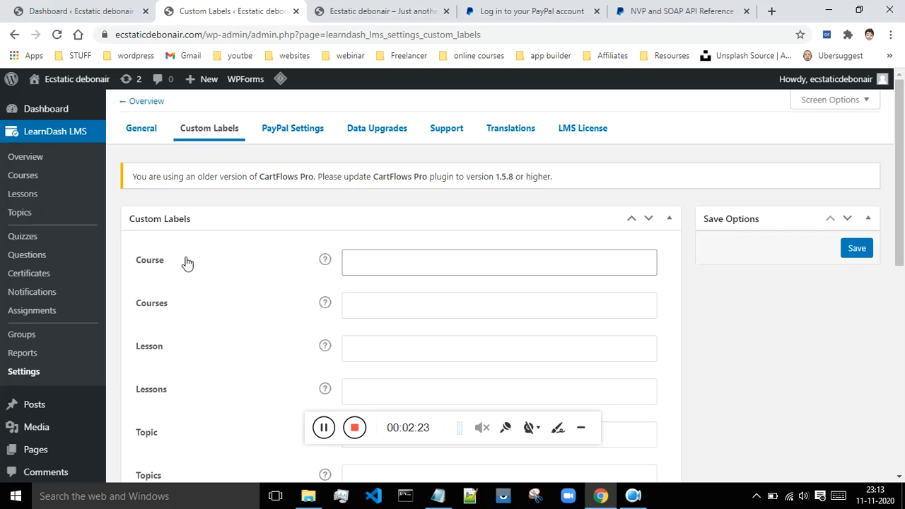
pyautogui.click(324, 259)
pyautogui.click(156, 268)
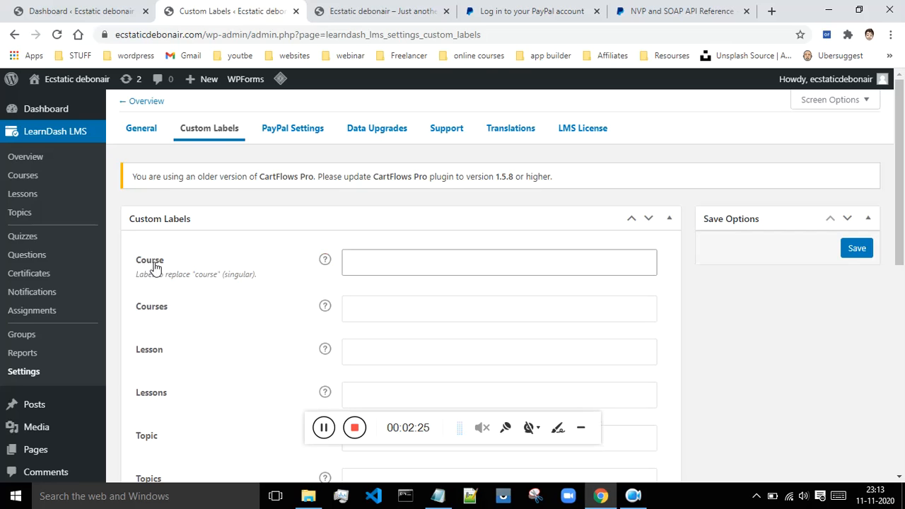
pyautogui.click(174, 271)
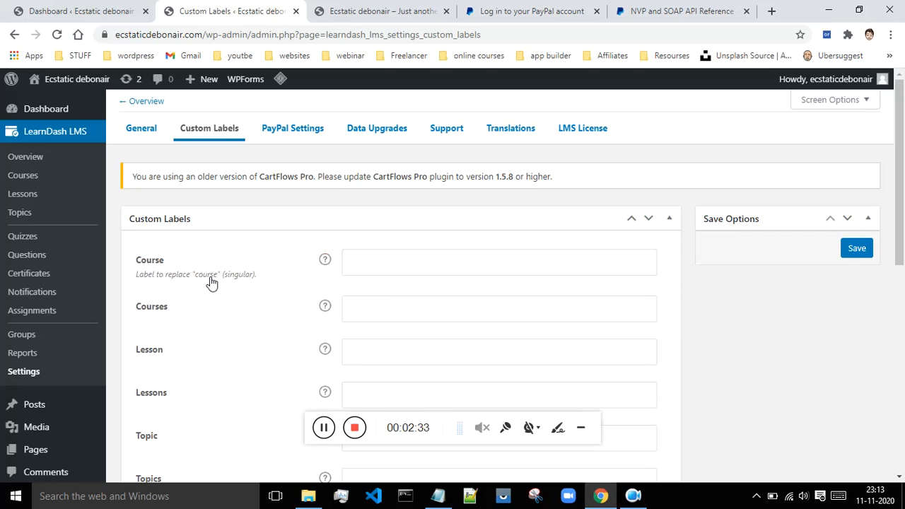
pyautogui.click(148, 266)
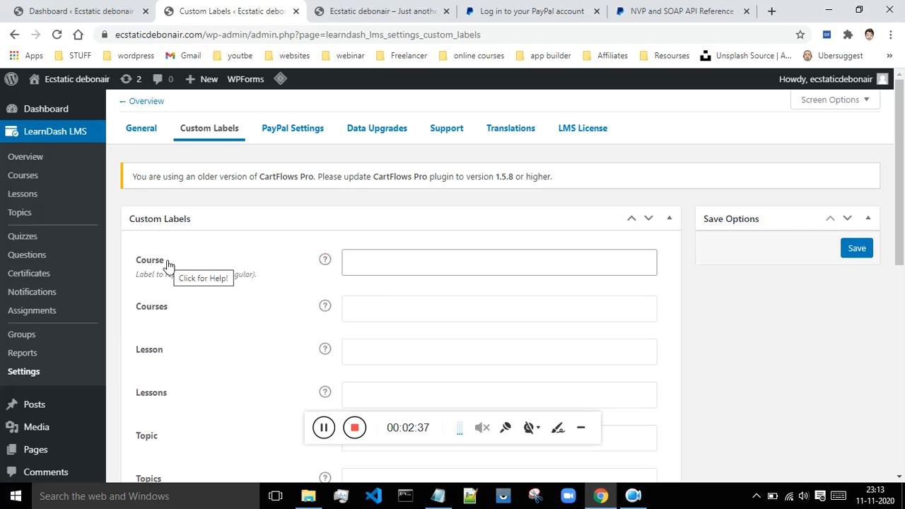
pyautogui.click(382, 267)
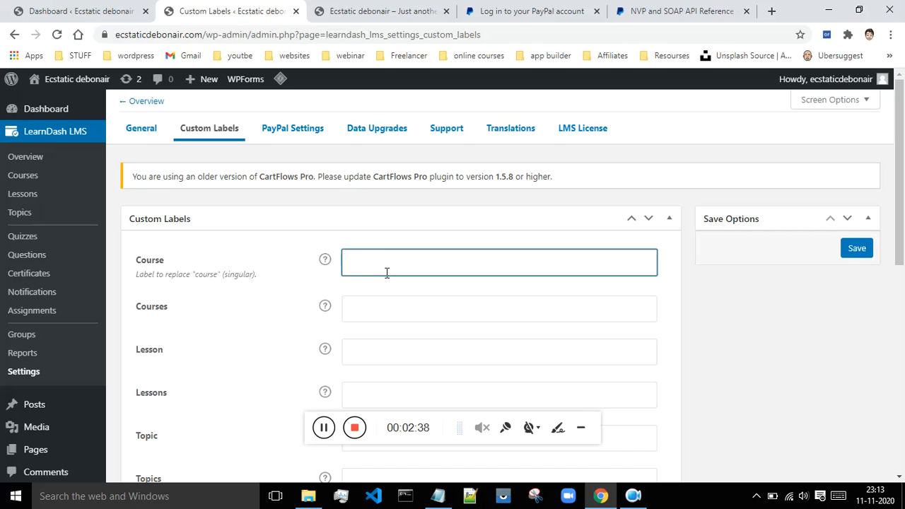
pyautogui.click(325, 260)
pyautogui.scroll(-2, 322, 258)
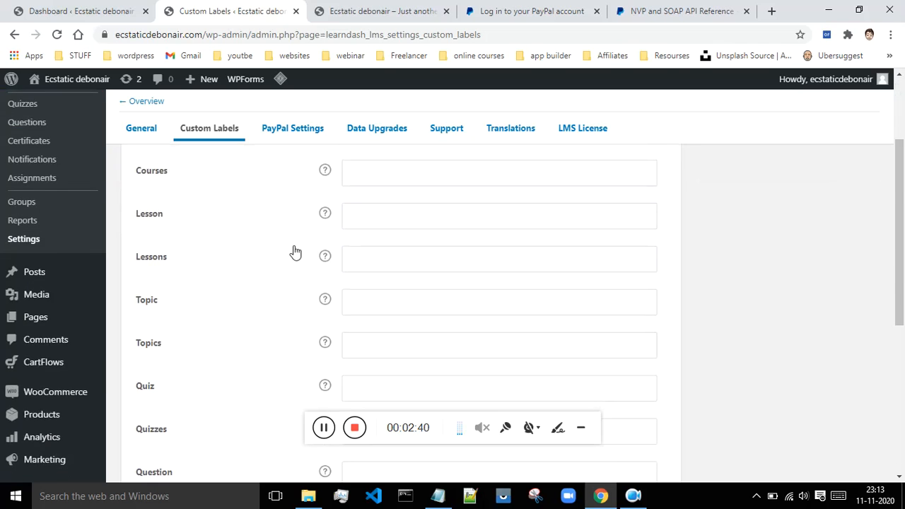
# - Review the Custom Labels fields down to the Click Here to Continue button label, and place the cursor in the Lessons field
pyautogui.scroll(-5, 320, 258)
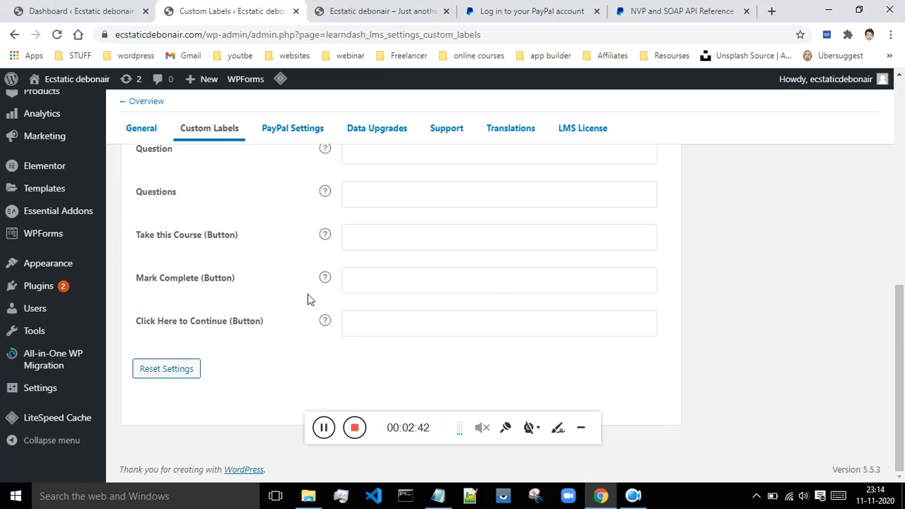
pyautogui.scroll(8, 430, 294)
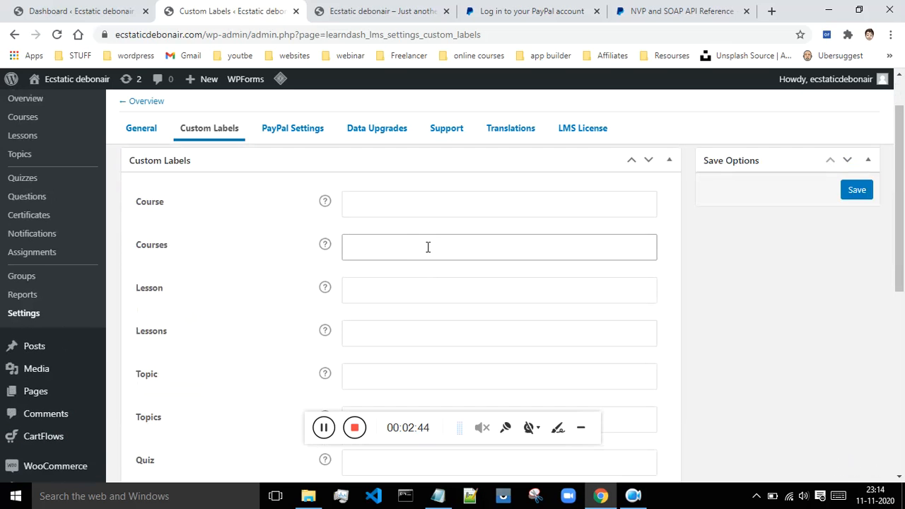
pyautogui.scroll(-2, 430, 247)
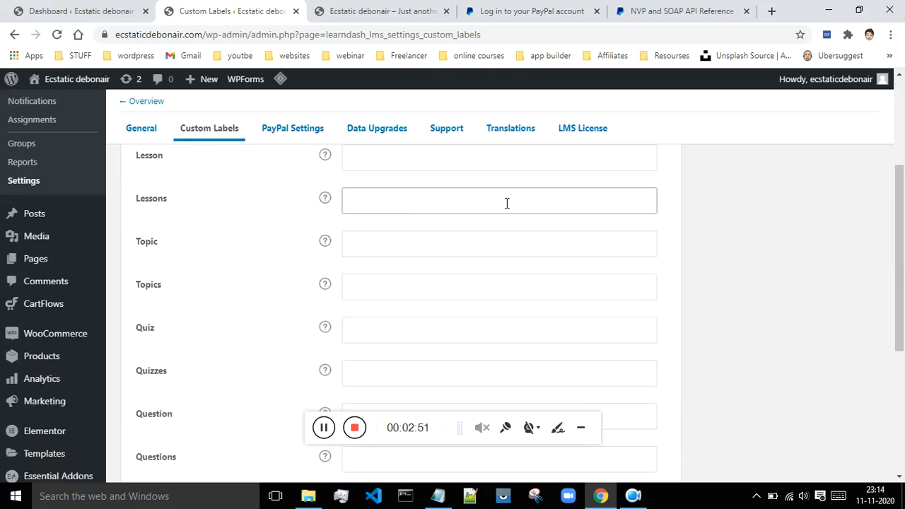
pyautogui.click(378, 195)
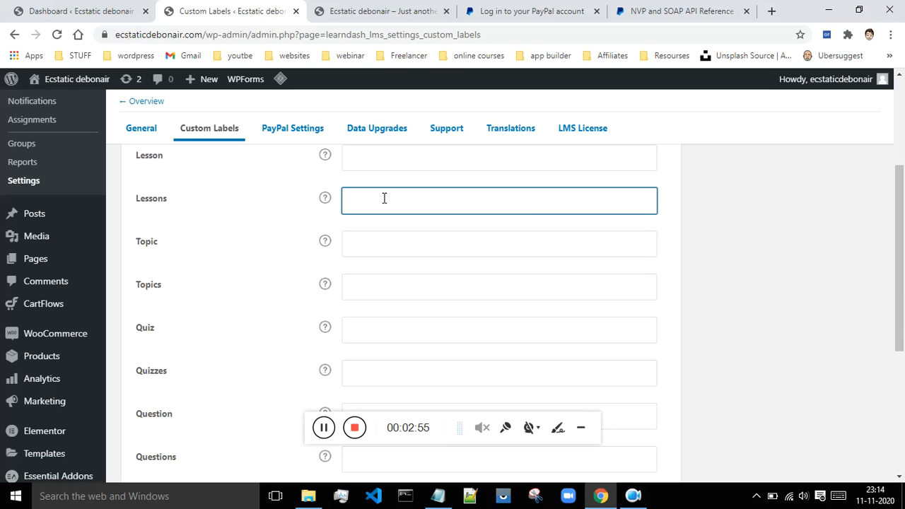
pyautogui.scroll(3, 420, 222)
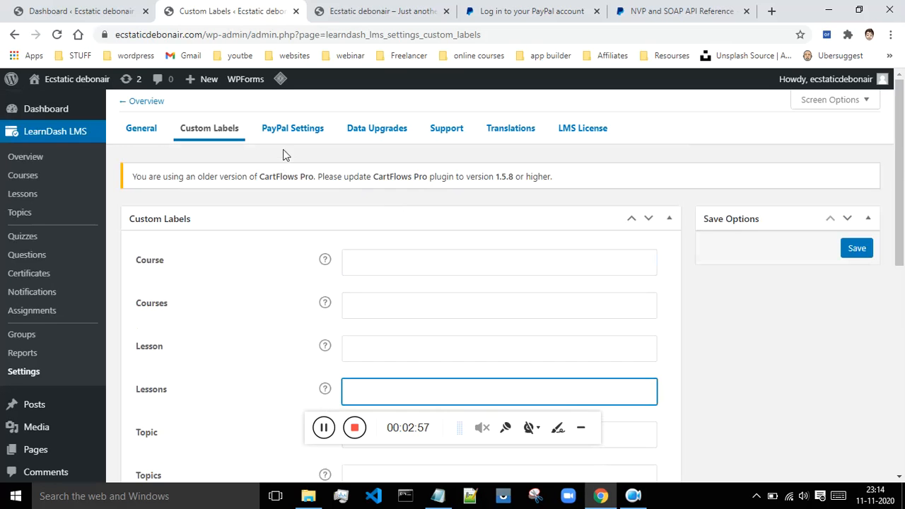
# - Open the PayPal Settings of LearnDash and examine the PayPal Email and PayPal Currency fields
pyautogui.click(295, 130)
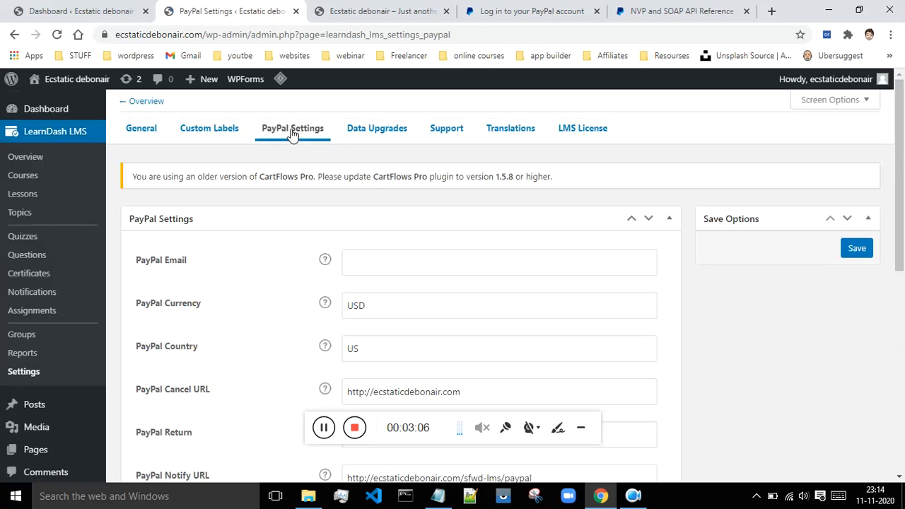
pyautogui.scroll(-1, 298, 138)
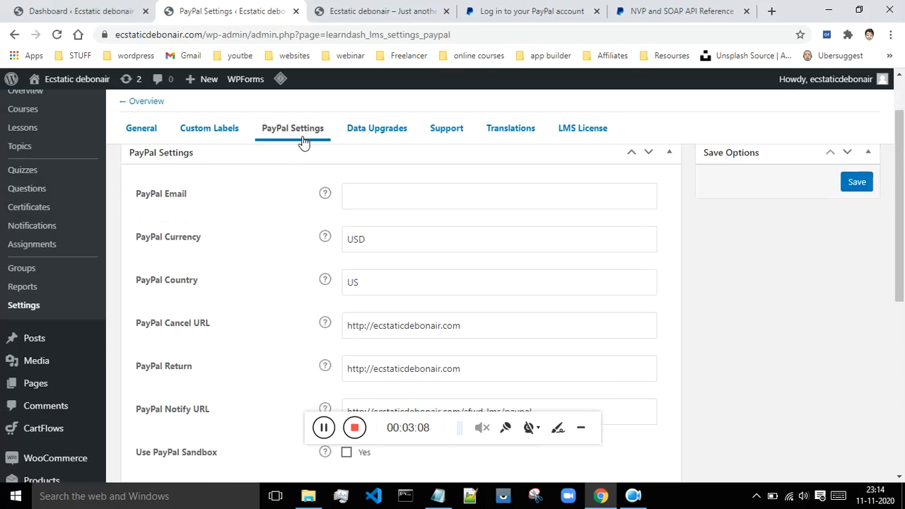
pyautogui.click(170, 201)
pyautogui.click(218, 209)
pyautogui.click(190, 201)
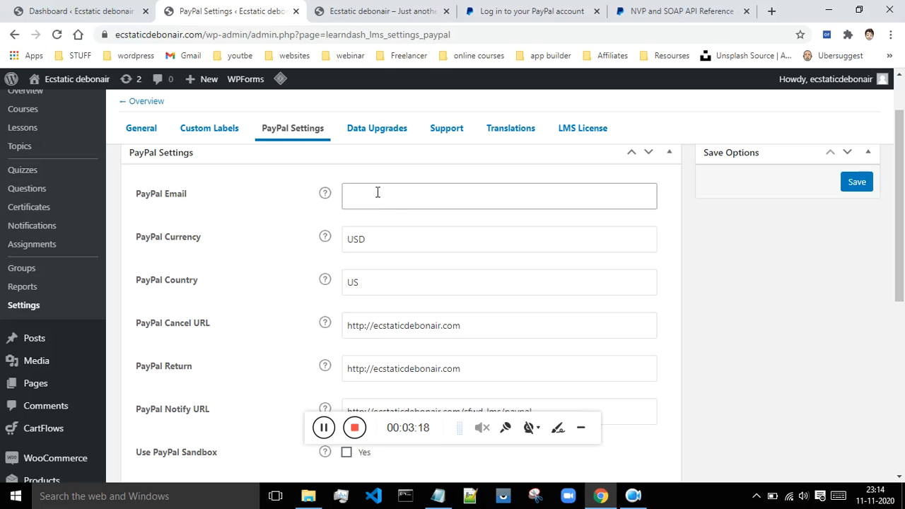
pyautogui.click(355, 195)
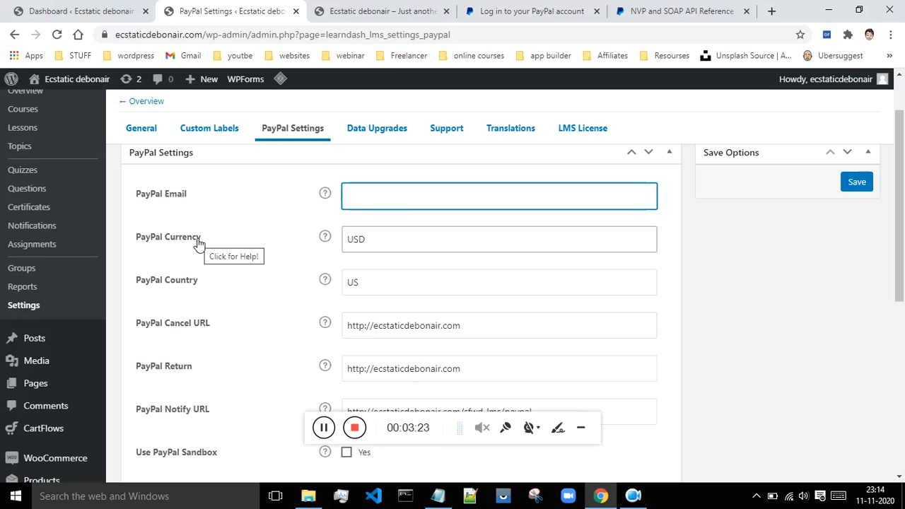
pyautogui.click(393, 238)
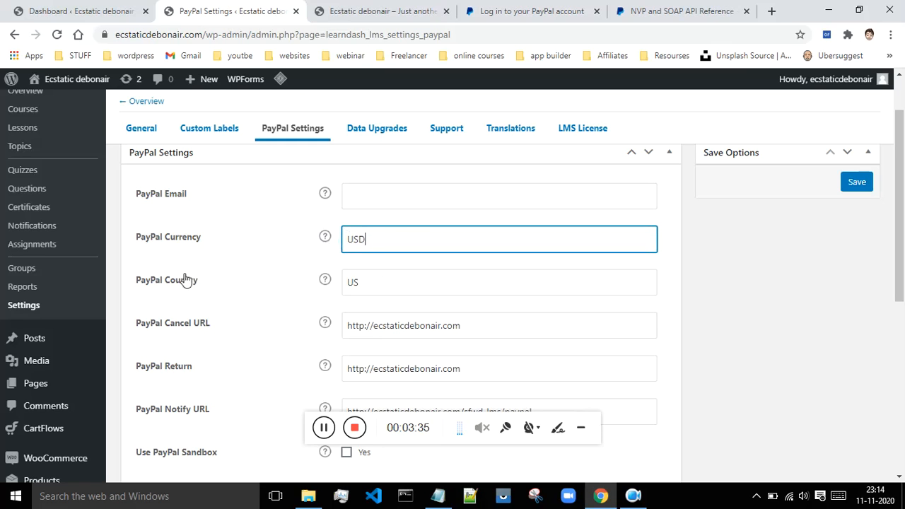
# - Show the PayPal Country field's help, view the linked Country Codes documentation, and return to the PayPal settings
pyautogui.click(375, 287)
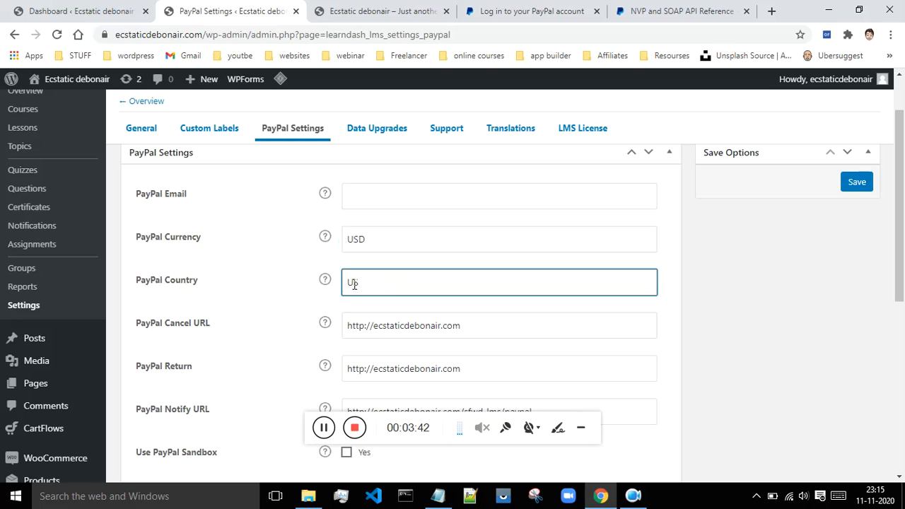
pyautogui.click(325, 279)
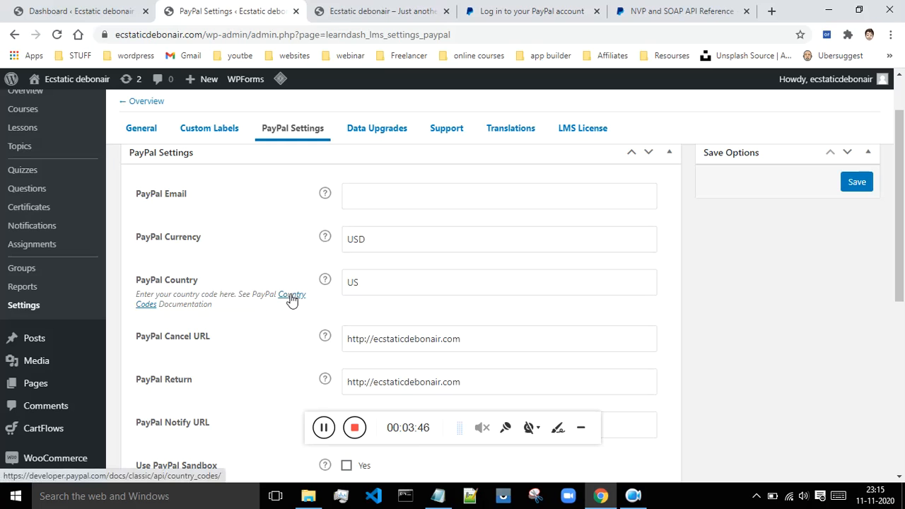
pyautogui.click(291, 299)
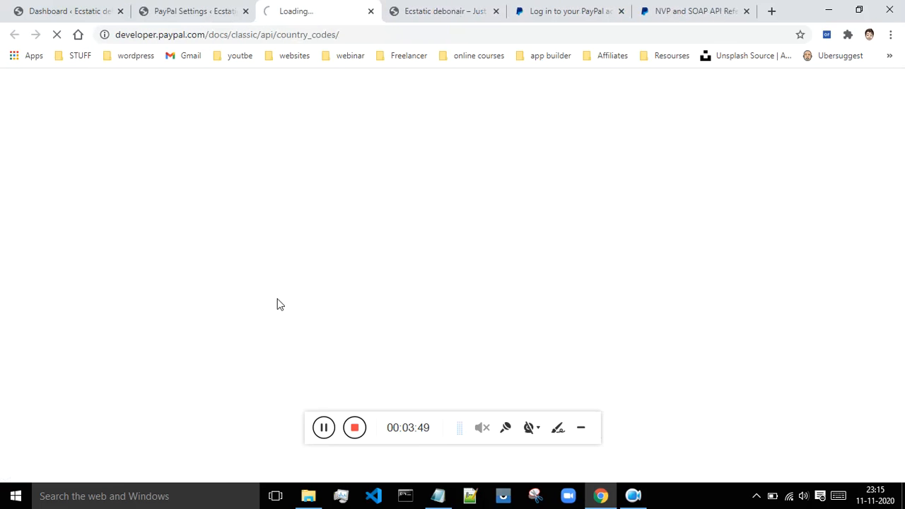
pyautogui.click(194, 10)
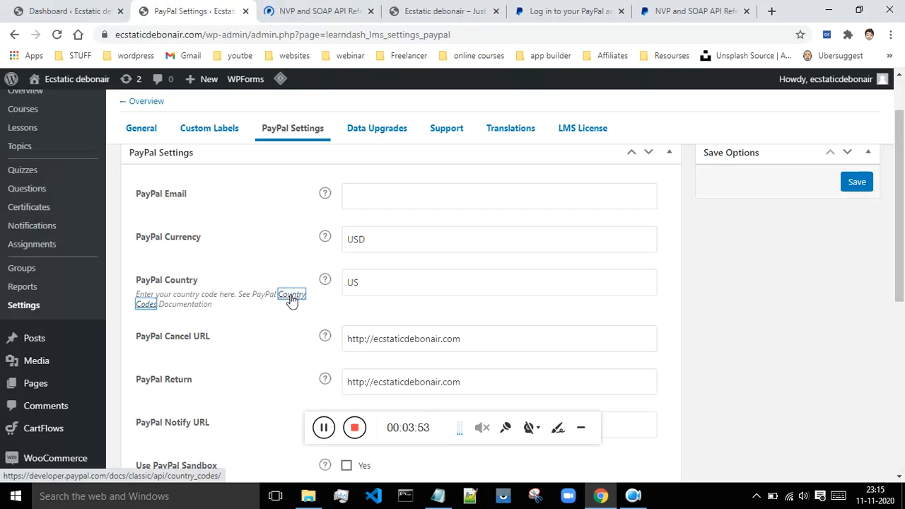
pyautogui.click(311, 9)
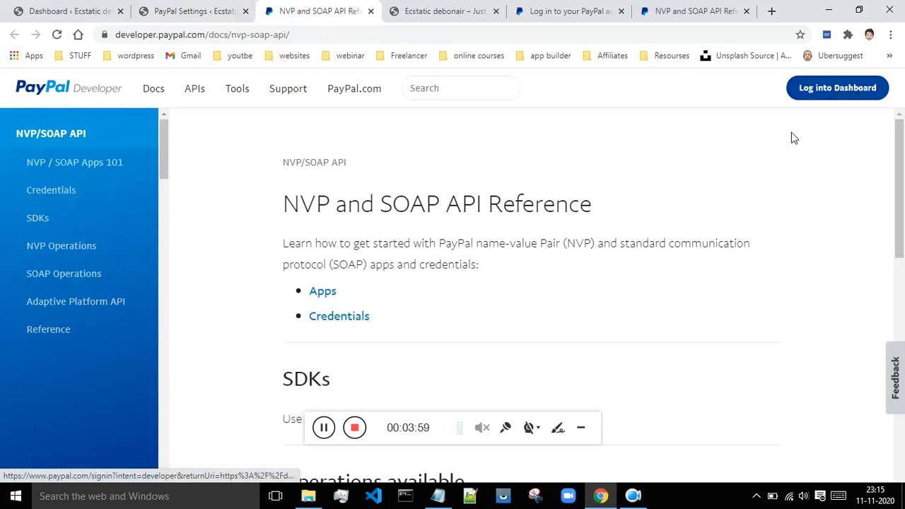
pyautogui.click(212, 8)
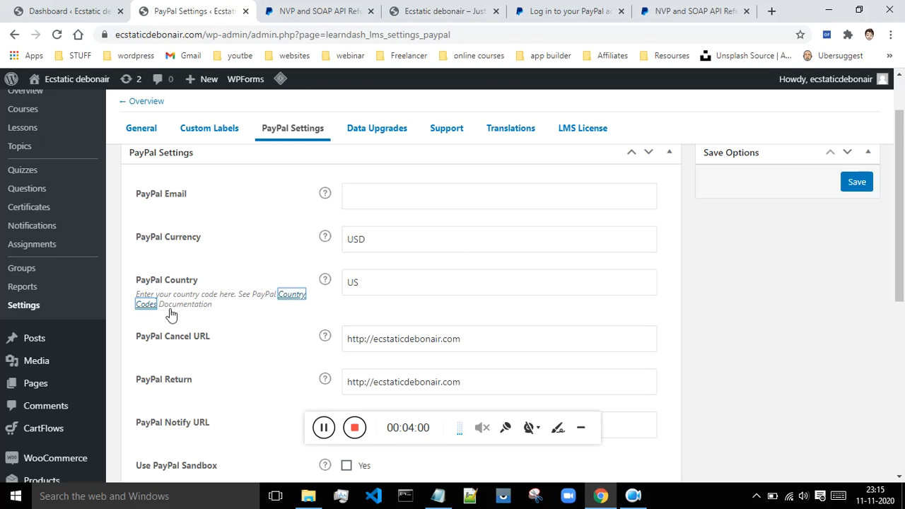
# - Examine the PayPal Cancel URL, Return, Notify URL and Use PayPal Sandbox settings, and look over the whole PayPal form again
pyautogui.scroll(-2, 239, 300)
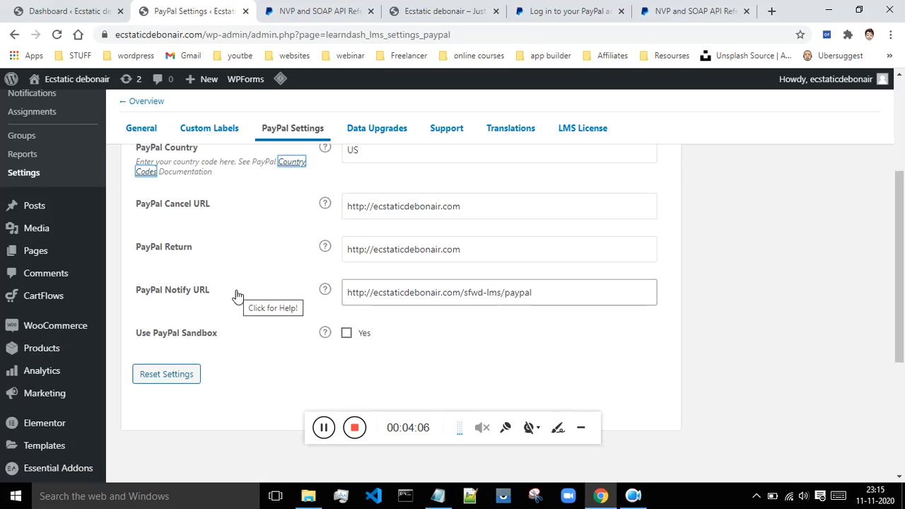
pyautogui.click(461, 203)
pyautogui.click(476, 248)
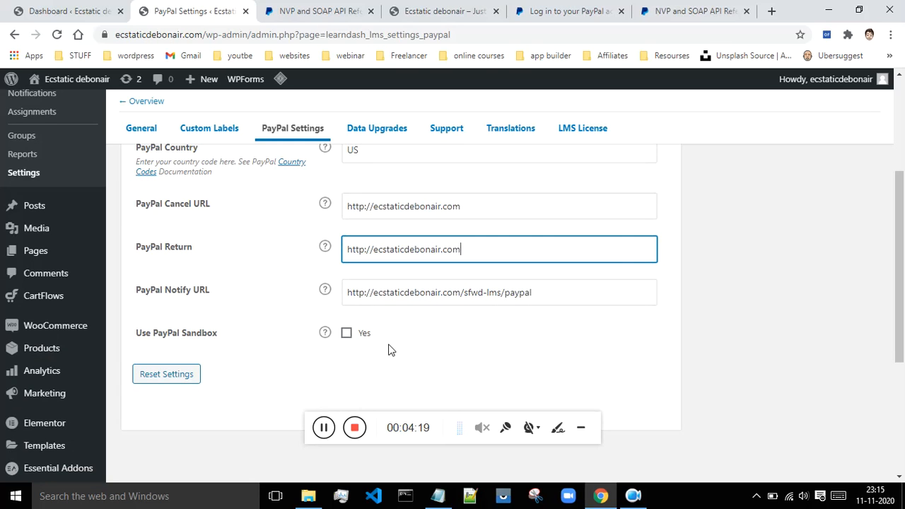
pyautogui.scroll(3, 391, 349)
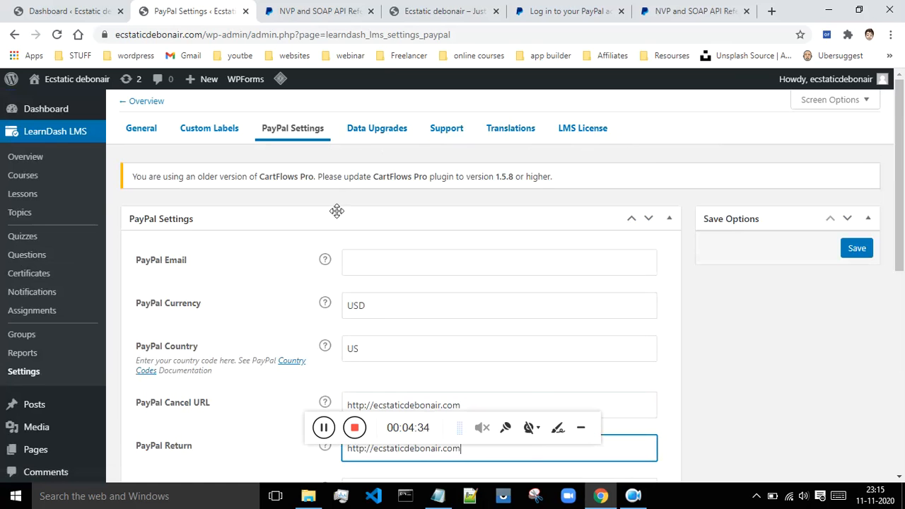
pyautogui.scroll(-2, 301, 231)
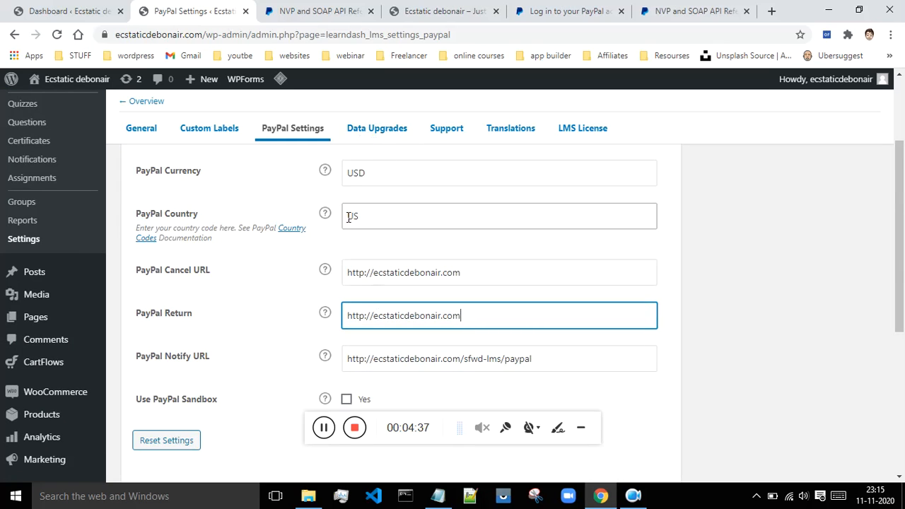
pyautogui.scroll(-2, 372, 291)
pyautogui.scroll(1, 374, 215)
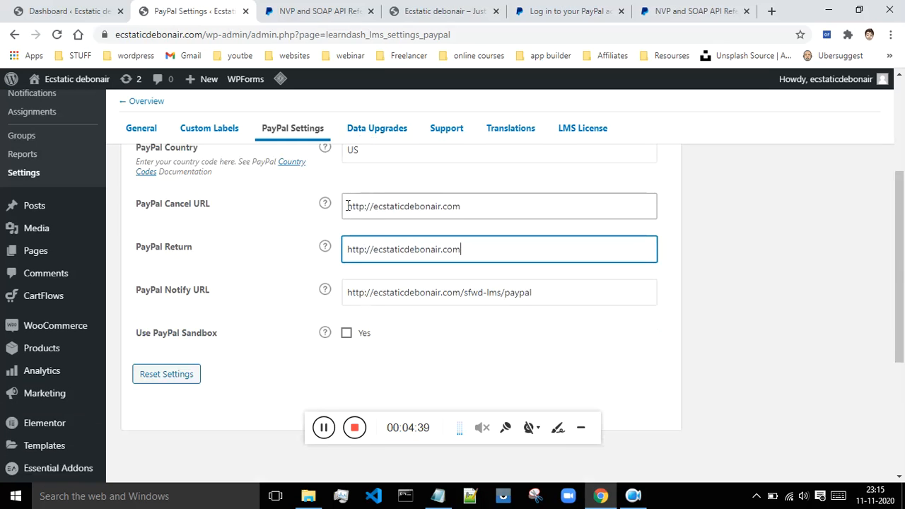